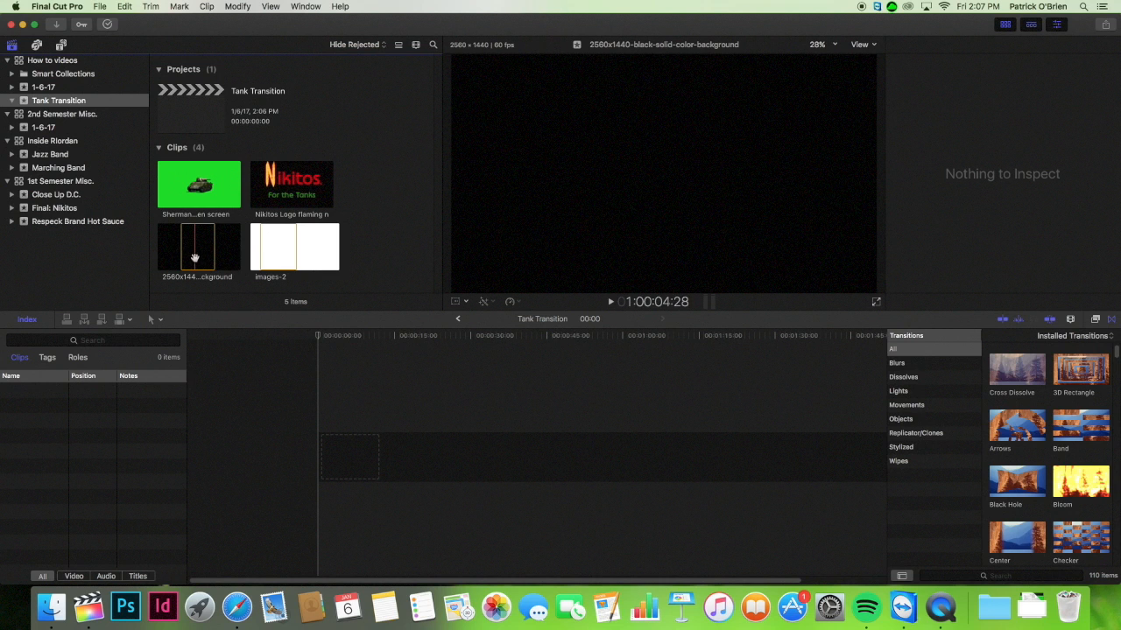
# Place the black background clip in the timeline with 1080p HD, 1920x1080, 23.98p properties, and append the flaming Nikitos logo clip
pyautogui.moveTo(195, 253); pyautogui.dragTo(329, 446)
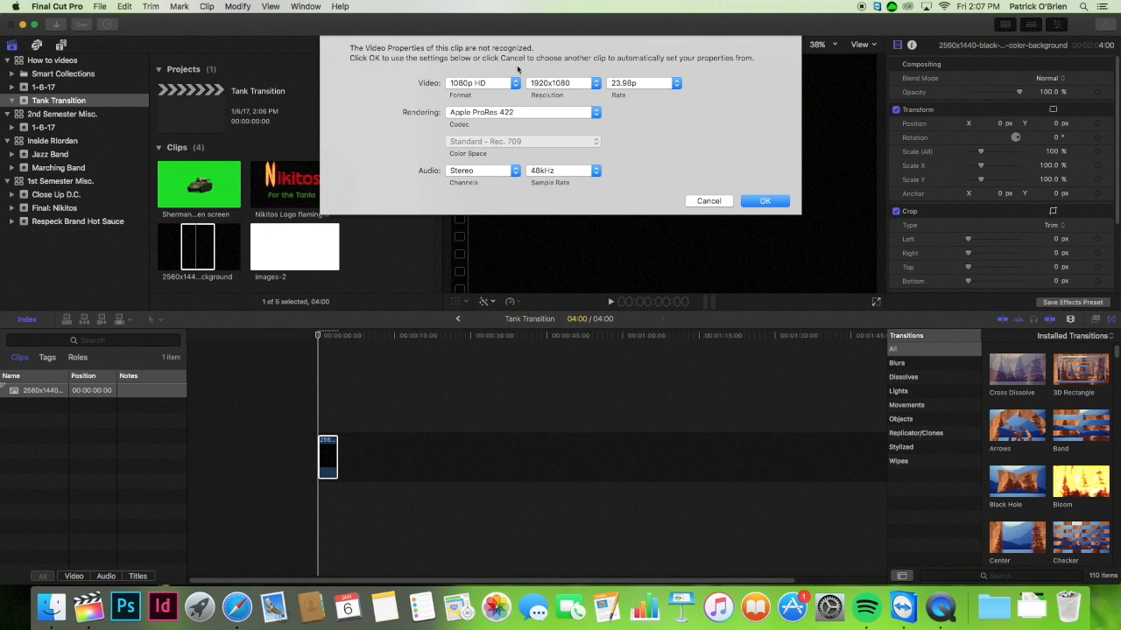
pyautogui.click(767, 203)
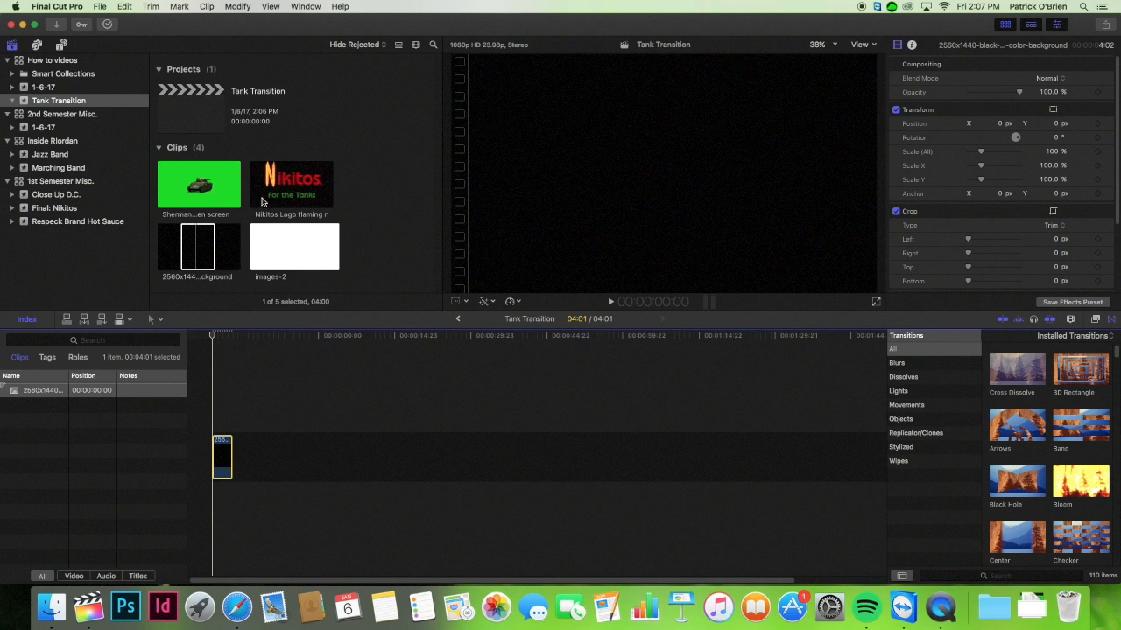
pyautogui.click(261, 202)
pyautogui.moveTo(262, 197); pyautogui.dragTo(263, 446)
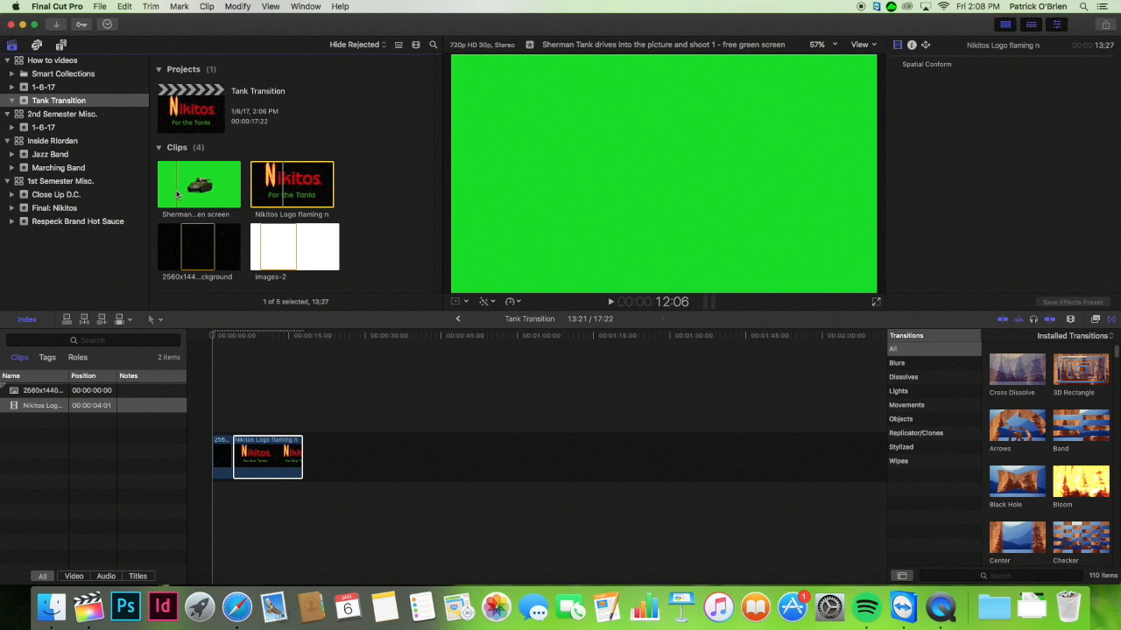
# Connect the Sherman Tank green-screen clip above the timeline start and extend the black background clip to about 18 seconds
pyautogui.moveTo(179, 192); pyautogui.dragTo(218, 391)
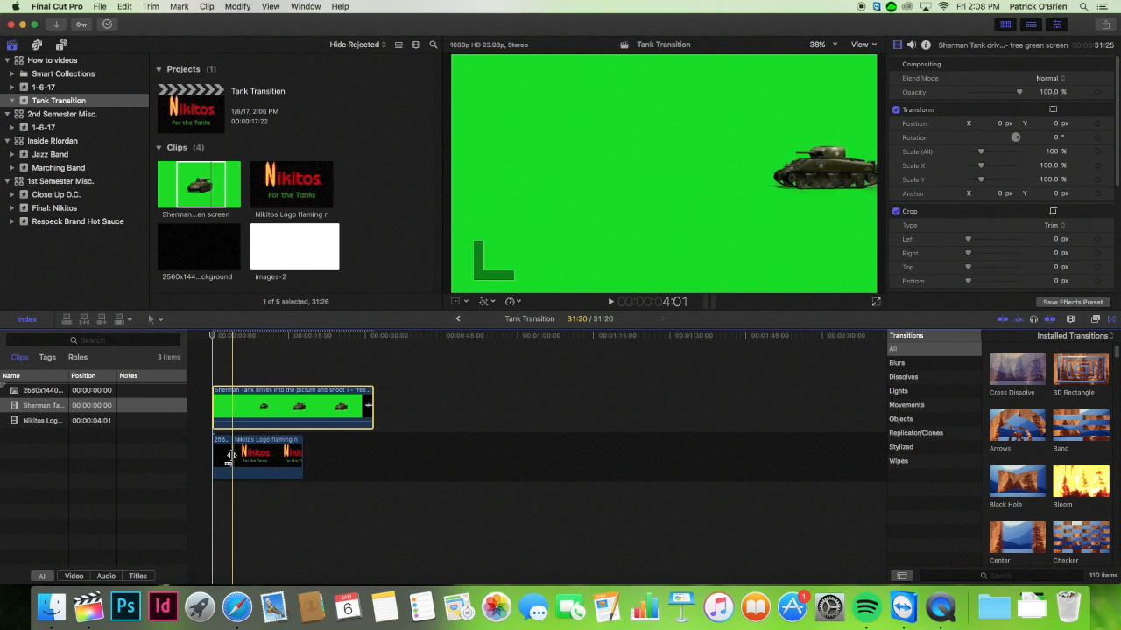
pyautogui.moveTo(230, 454); pyautogui.dragTo(302, 455)
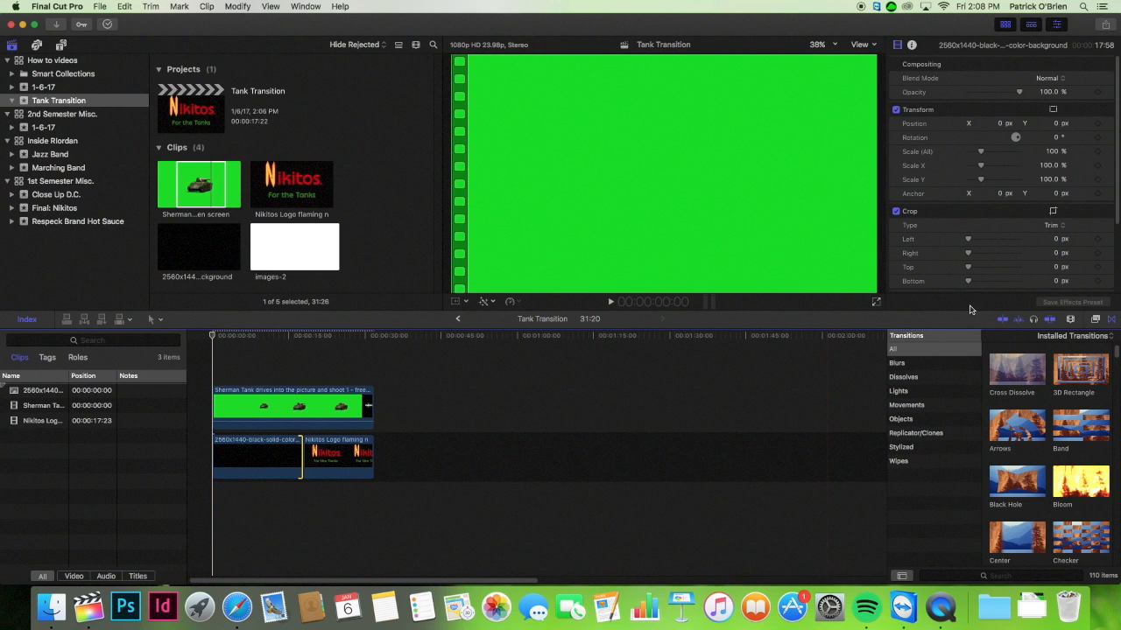
# Apply the Keyer effect to the Sherman Tank clip
pyautogui.click(1096, 320)
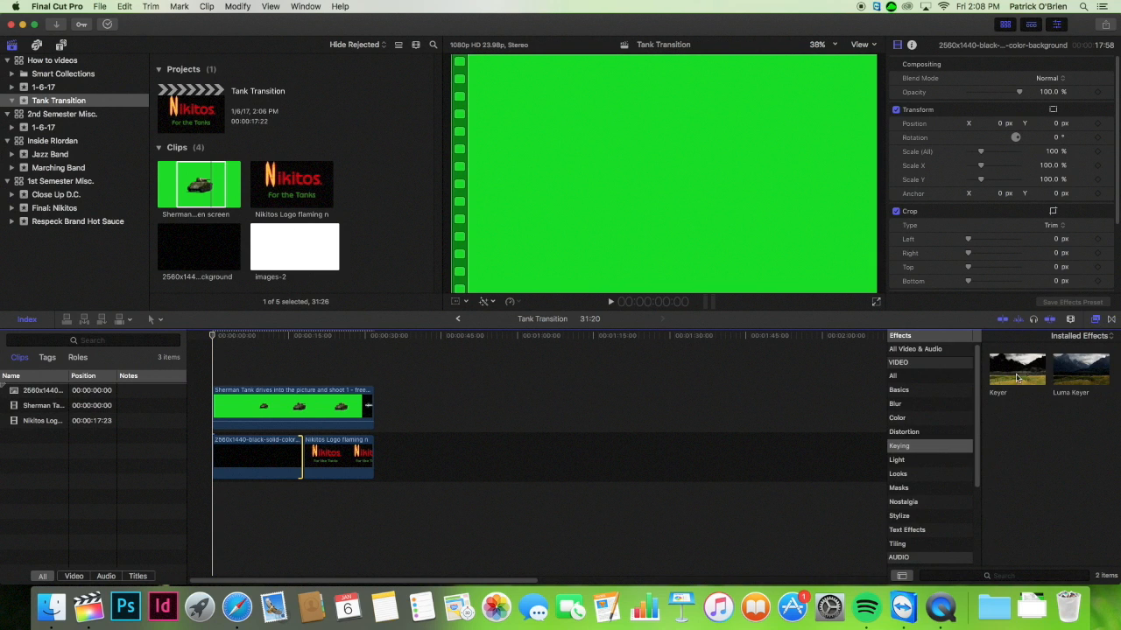
pyautogui.moveTo(1017, 376); pyautogui.dragTo(265, 405)
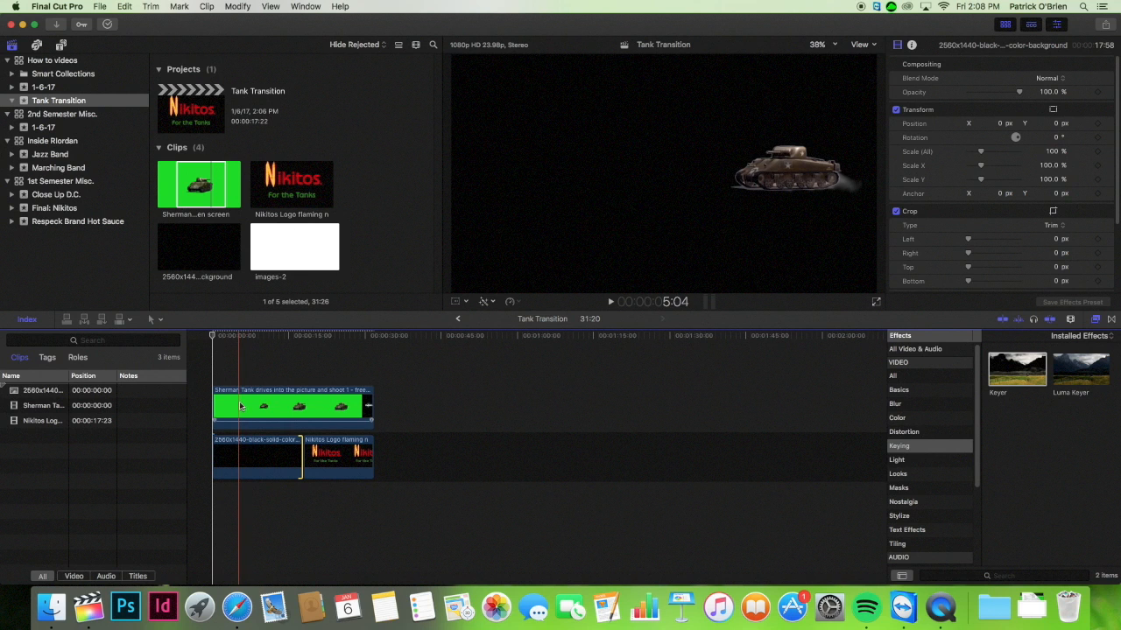
# Mark the cannon blast in the tank clip and shift the clip so its marker lines up with the cut to the logo
pyautogui.press('super+equal')
pyautogui.press('super+equal')
pyautogui.press('super+equal')
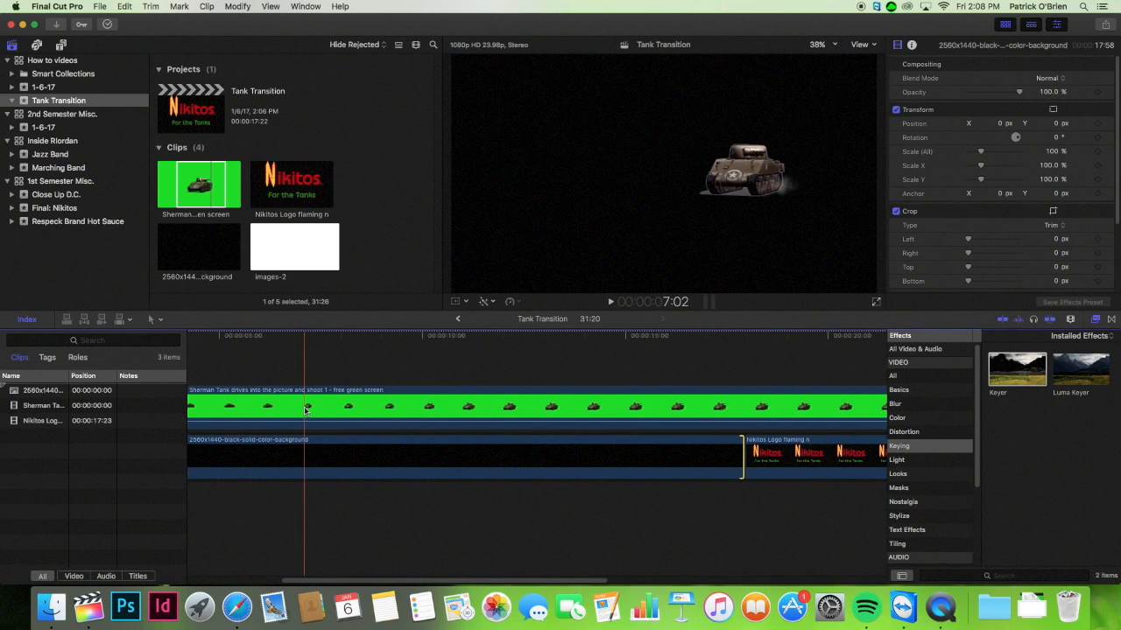
pyautogui.hscroll(2, 481, 409)
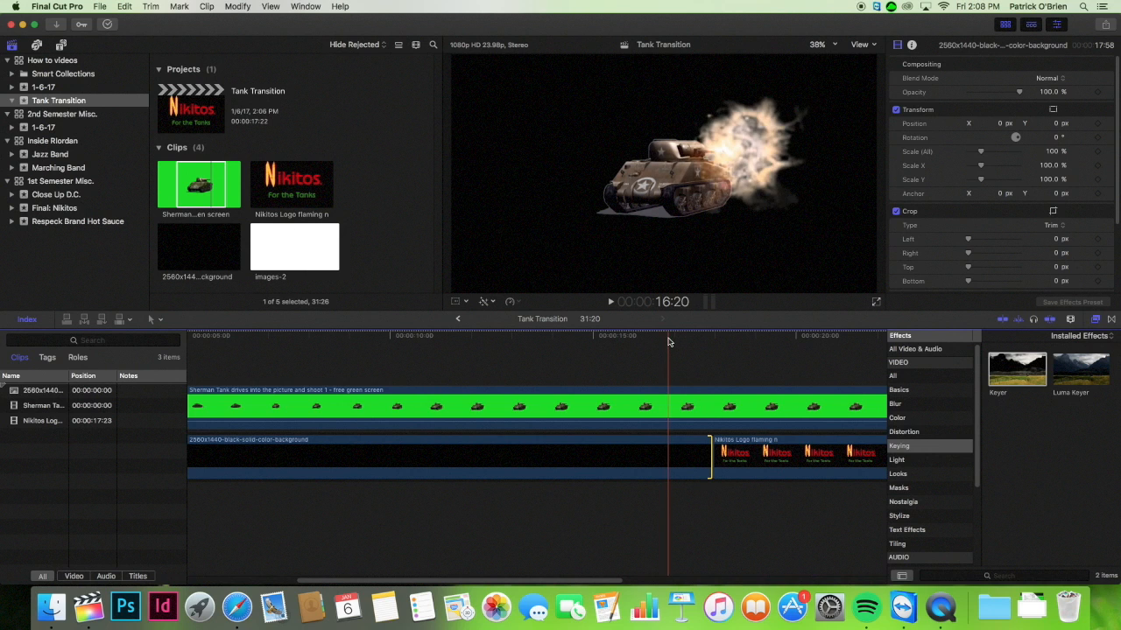
pyautogui.click(667, 404)
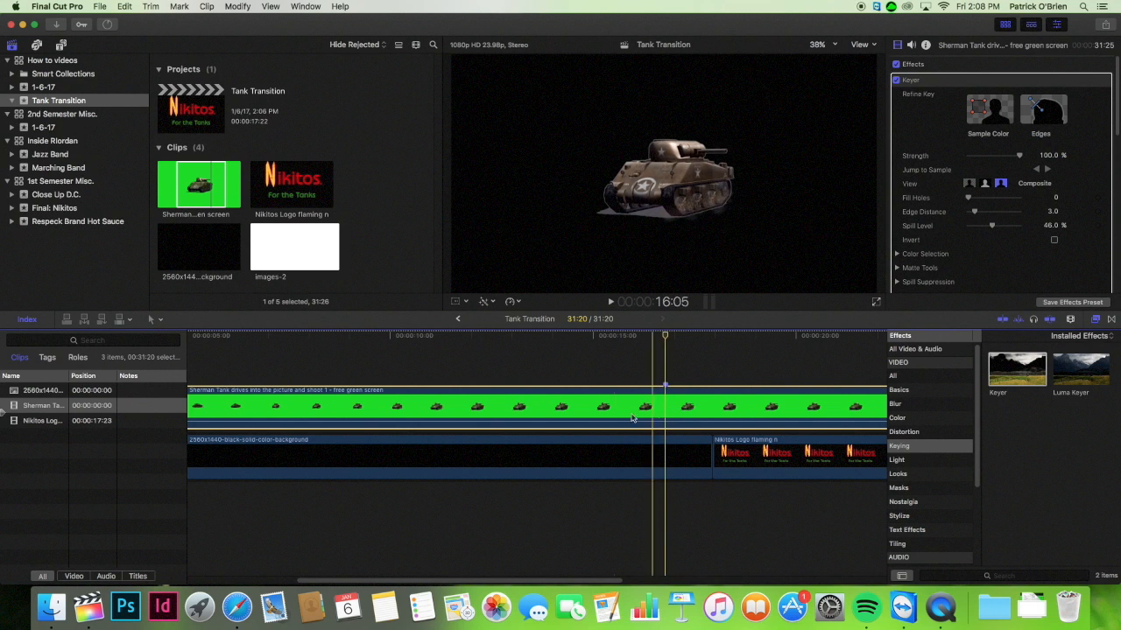
pyautogui.hscroll(3, 613, 407)
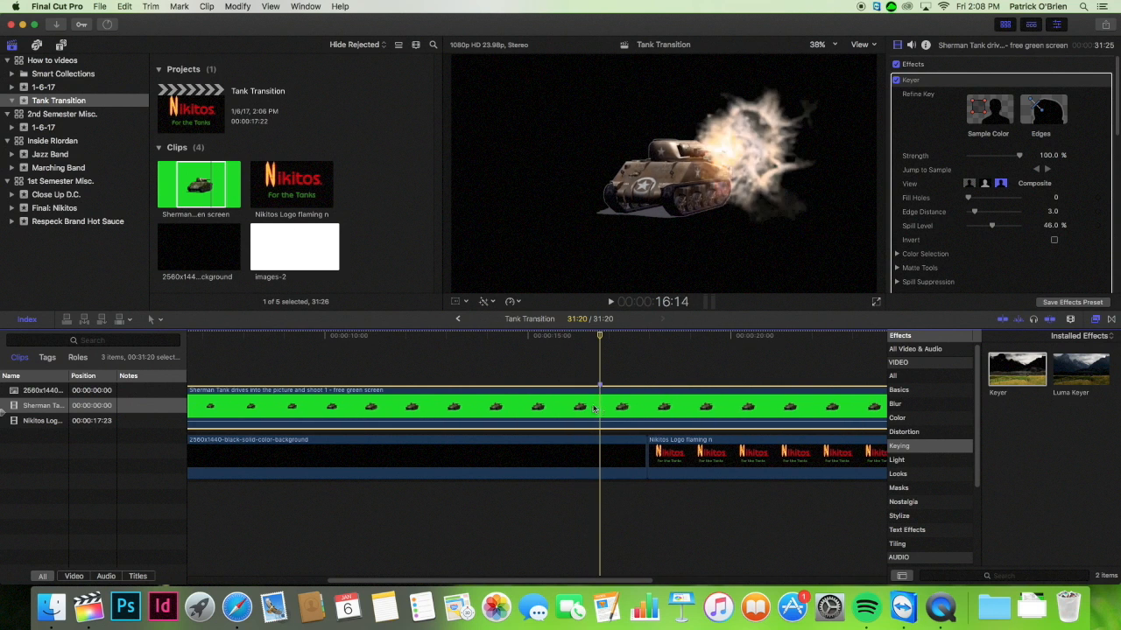
pyautogui.moveTo(617, 406); pyautogui.dragTo(668, 405)
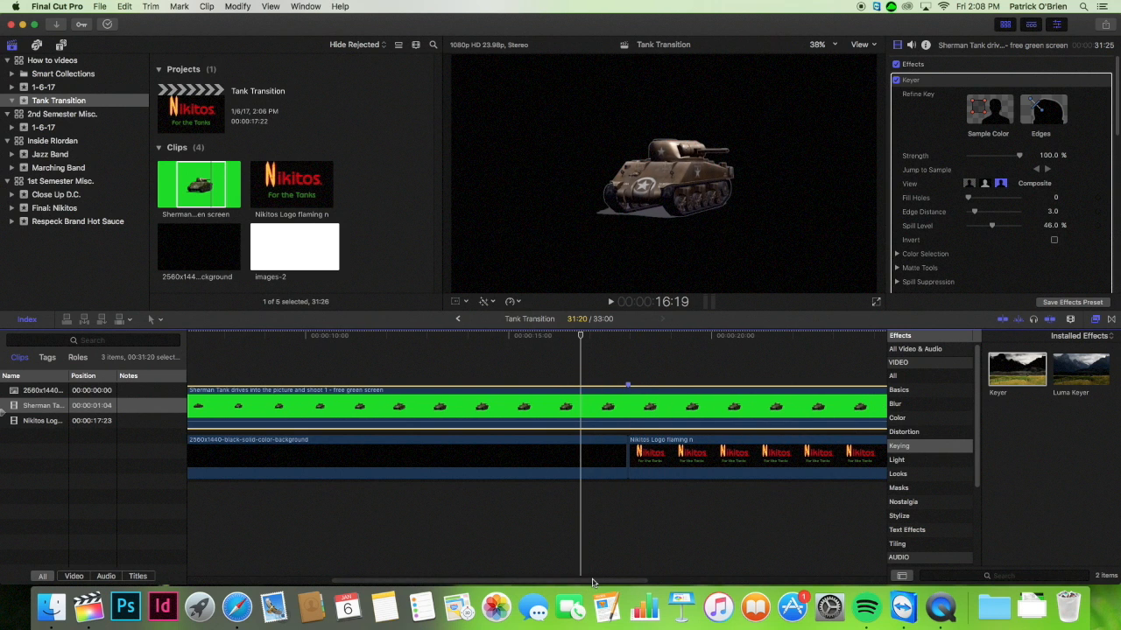
# Connect the white images-2 clip above the cut, trim it to about 16 frames, and set its scale to 153%
pyautogui.moveTo(592, 582); pyautogui.dragTo(627, 582)
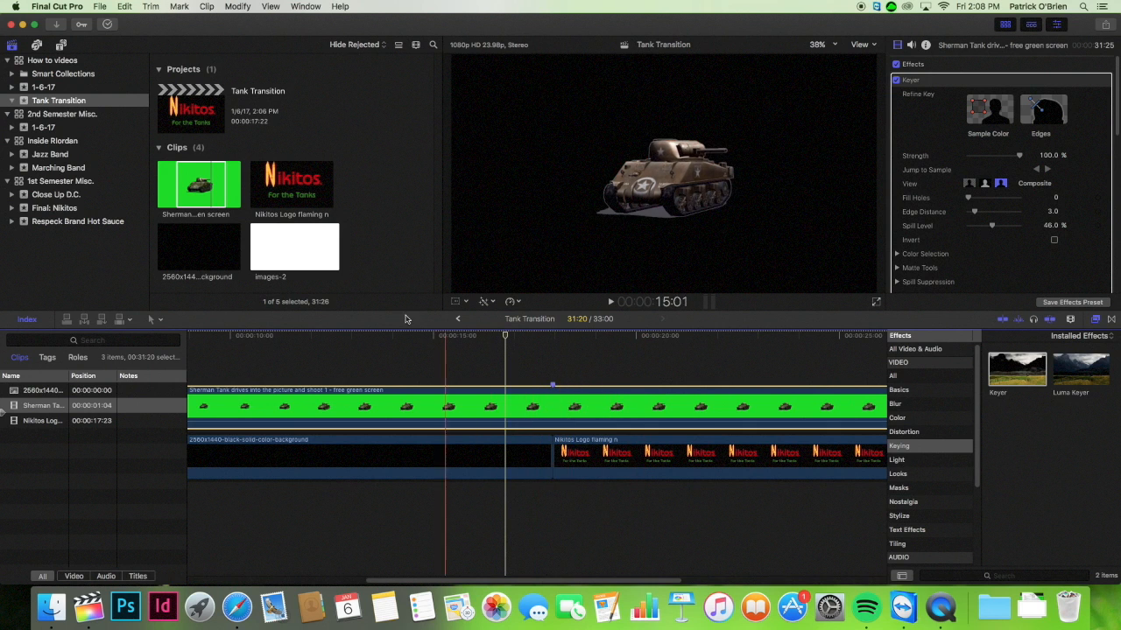
pyautogui.click(274, 246)
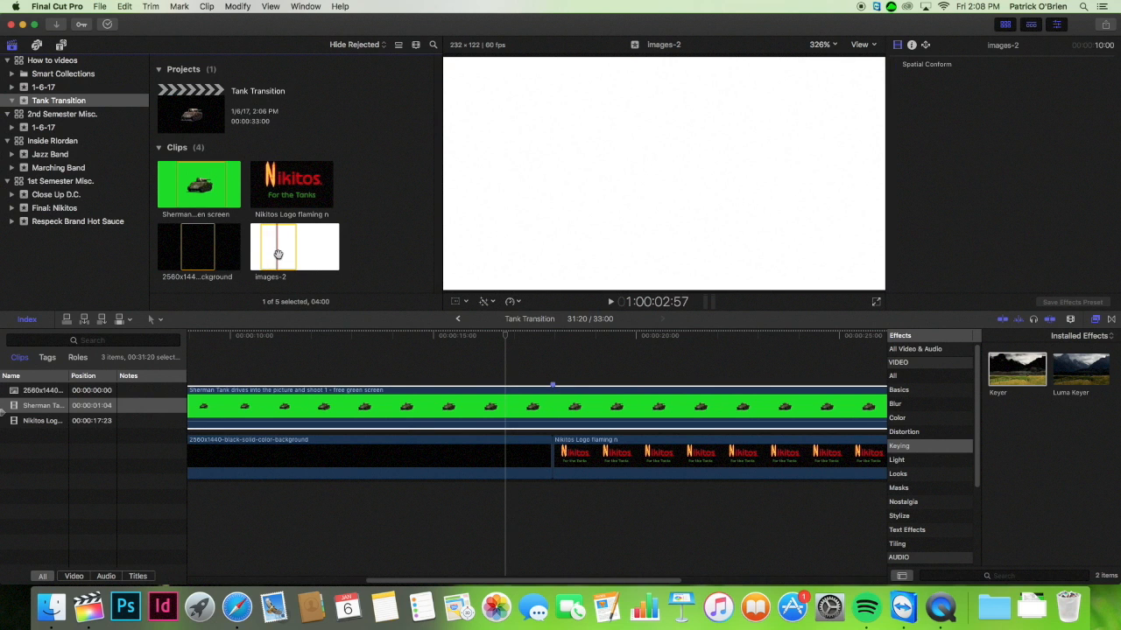
pyautogui.moveTo(277, 254); pyautogui.dragTo(507, 355)
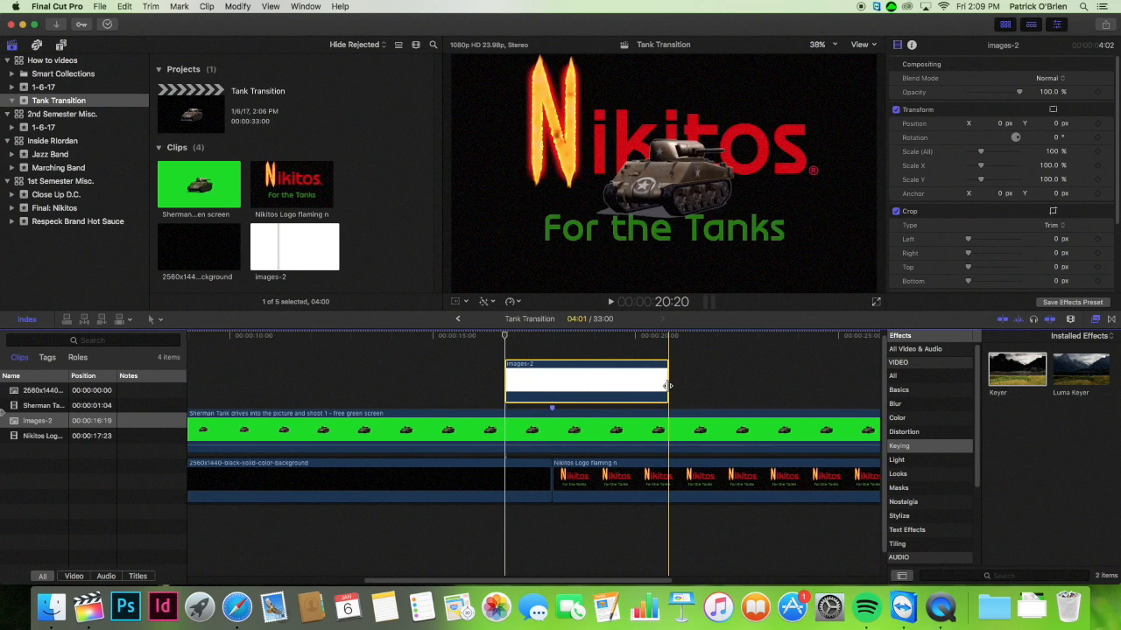
pyautogui.moveTo(667, 385); pyautogui.dragTo(548, 386)
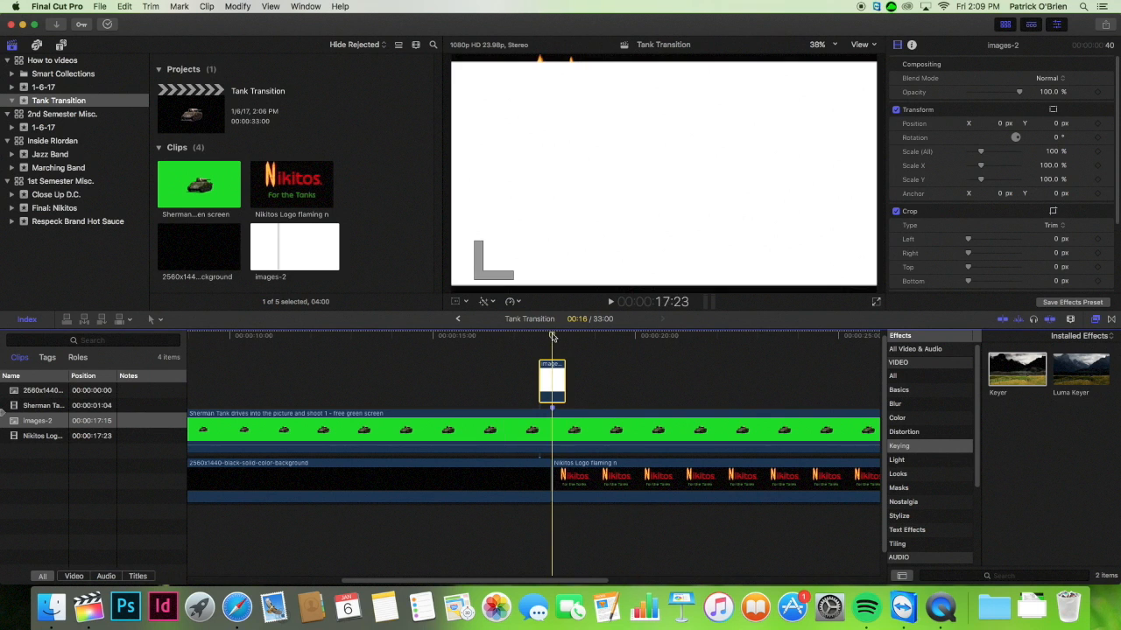
pyautogui.moveTo(981, 154); pyautogui.dragTo(988, 155)
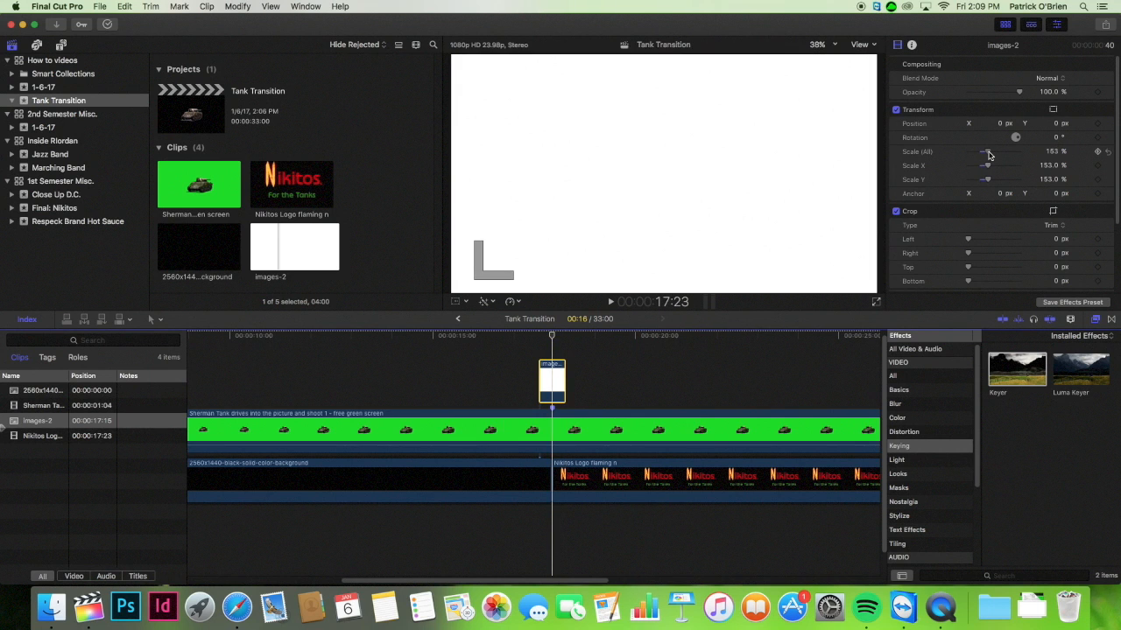
# Shift the tank clip to start at 1:01 and trim the white images-2 clip to two frames starting at the cut
pyautogui.click(531, 376)
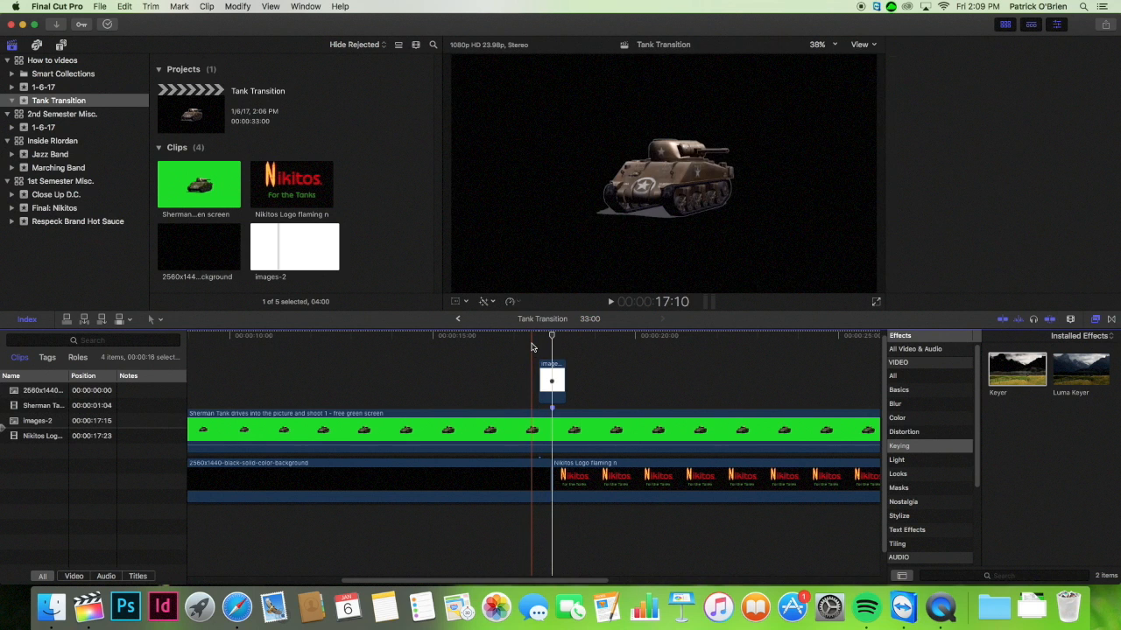
pyautogui.press('super+equal')
pyautogui.press('super+equal')
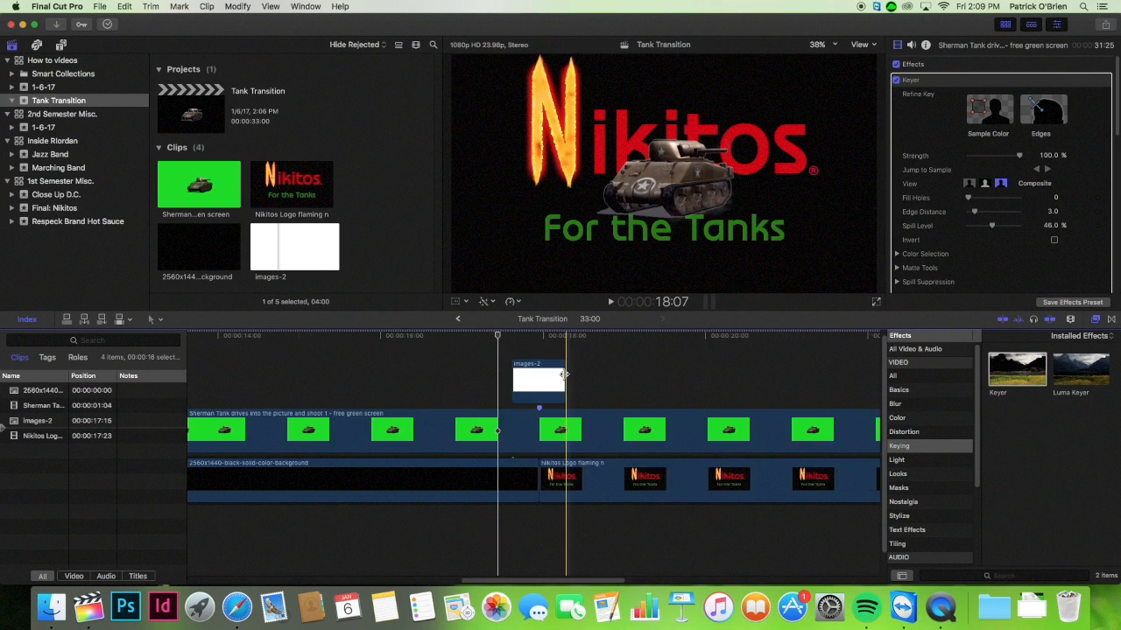
pyautogui.moveTo(459, 381); pyautogui.dragTo(557, 385)
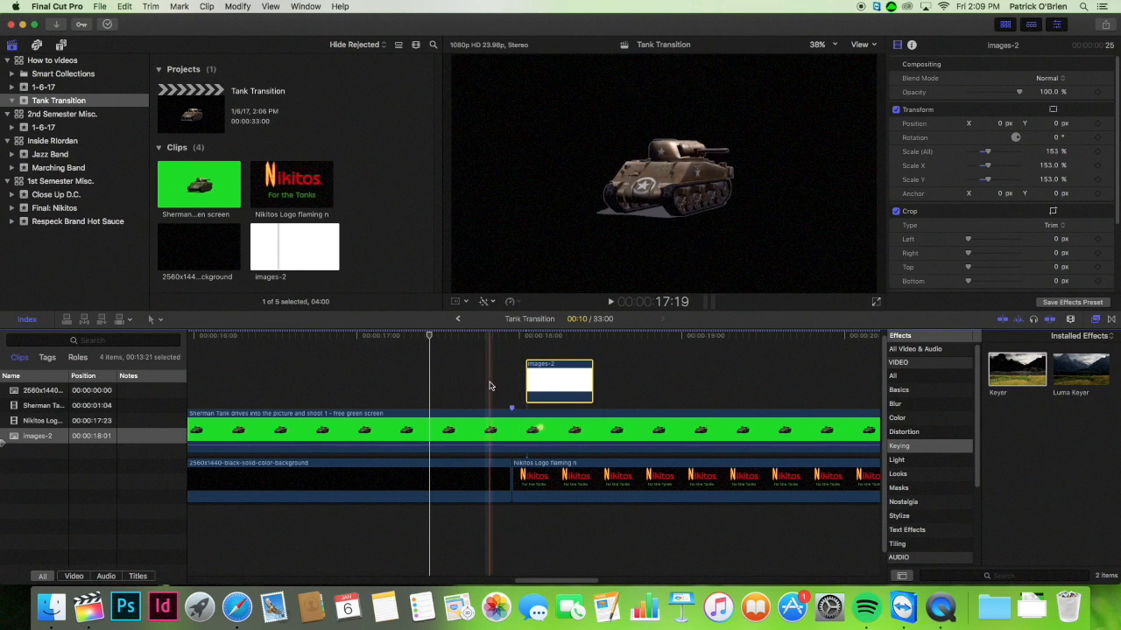
pyautogui.moveTo(514, 434); pyautogui.dragTo(493, 435)
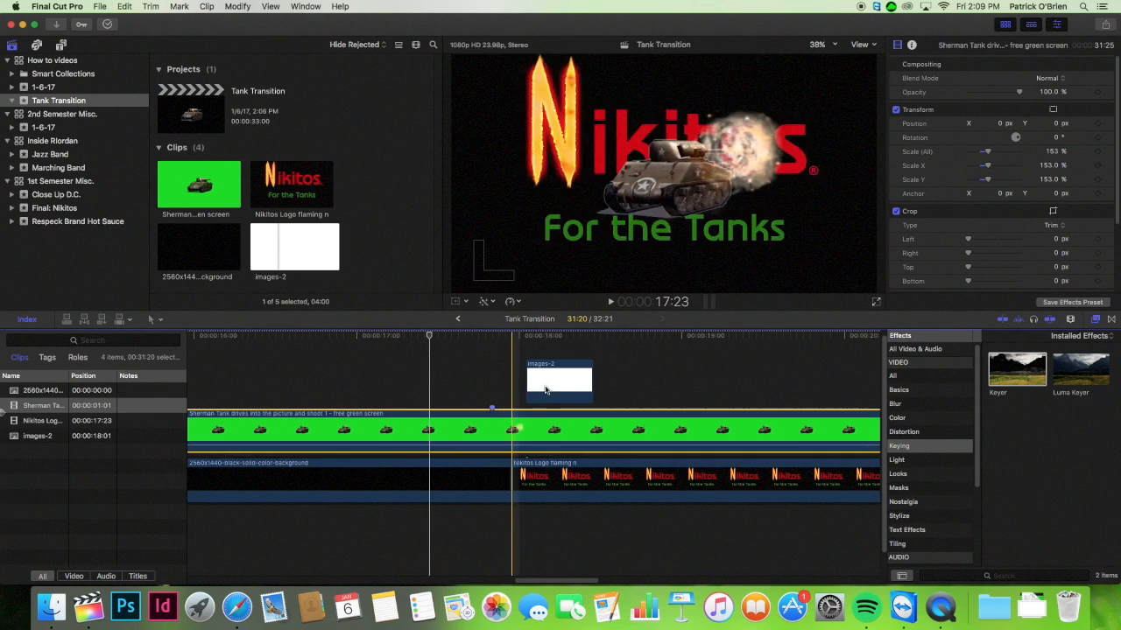
pyautogui.moveTo(574, 393); pyautogui.dragTo(525, 392)
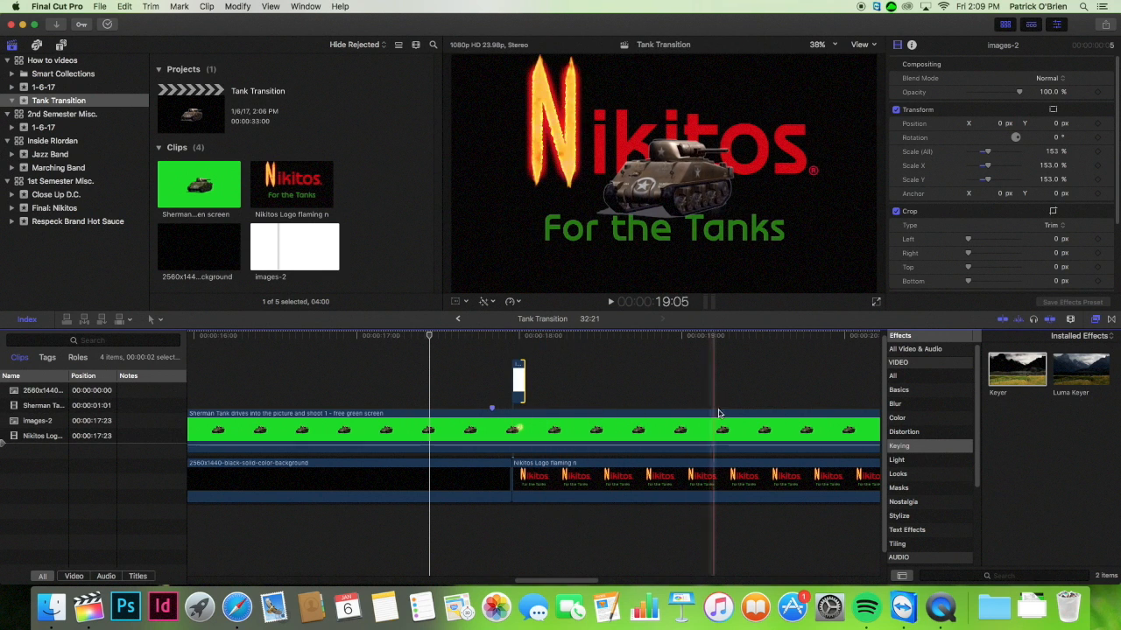
# Fit the whole sequence in the timeline and play the tank transition
pyautogui.hotkey('shift', 'z')
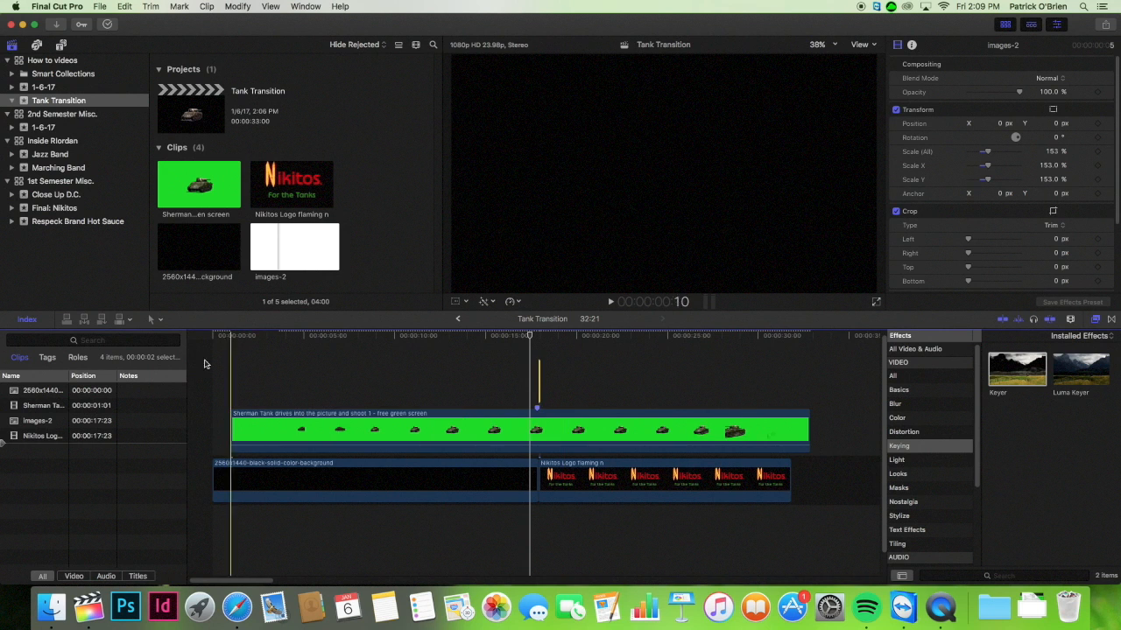
pyautogui.press('space')
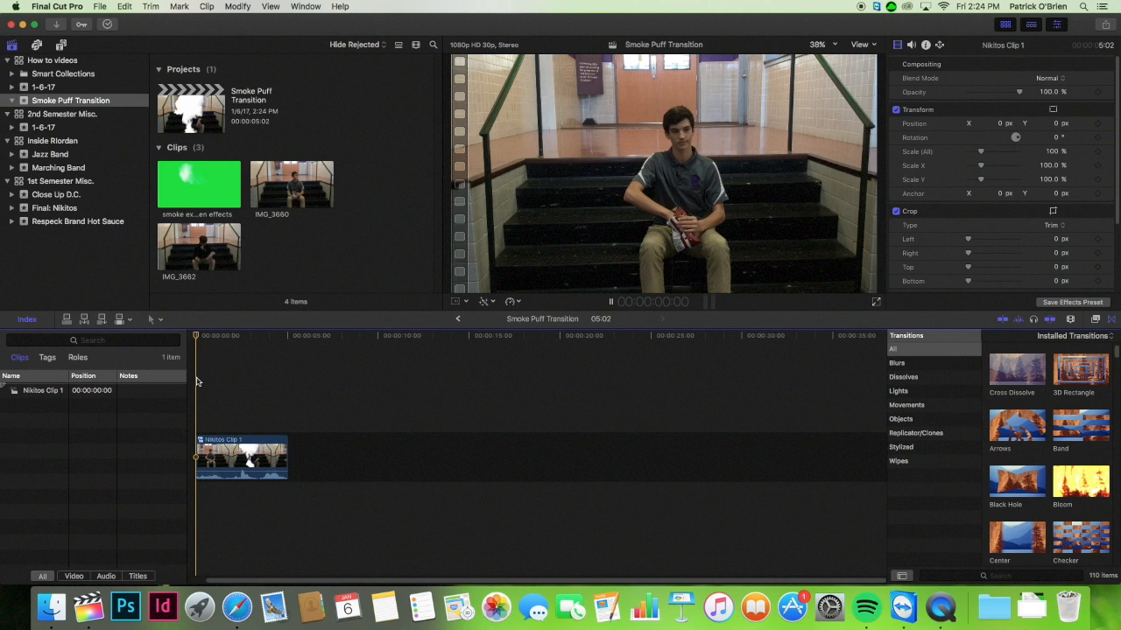
# Stop playback and delete Nikitos Clip 1 from the Smoke Puff Transition timeline
pyautogui.press('space')
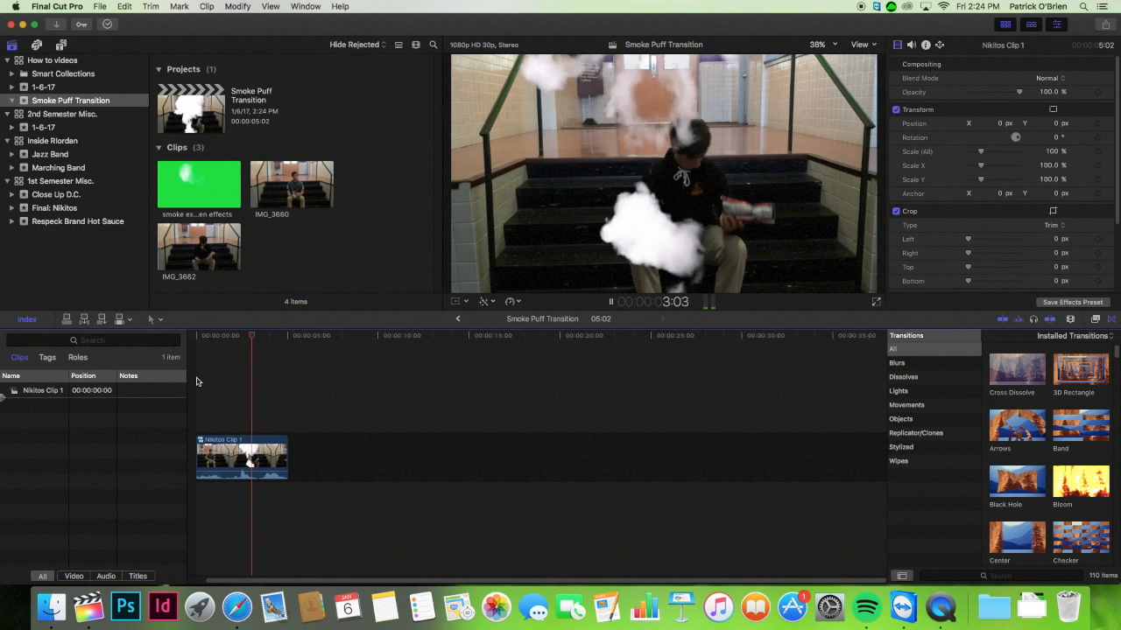
pyautogui.click(235, 462)
pyautogui.press('Delete')
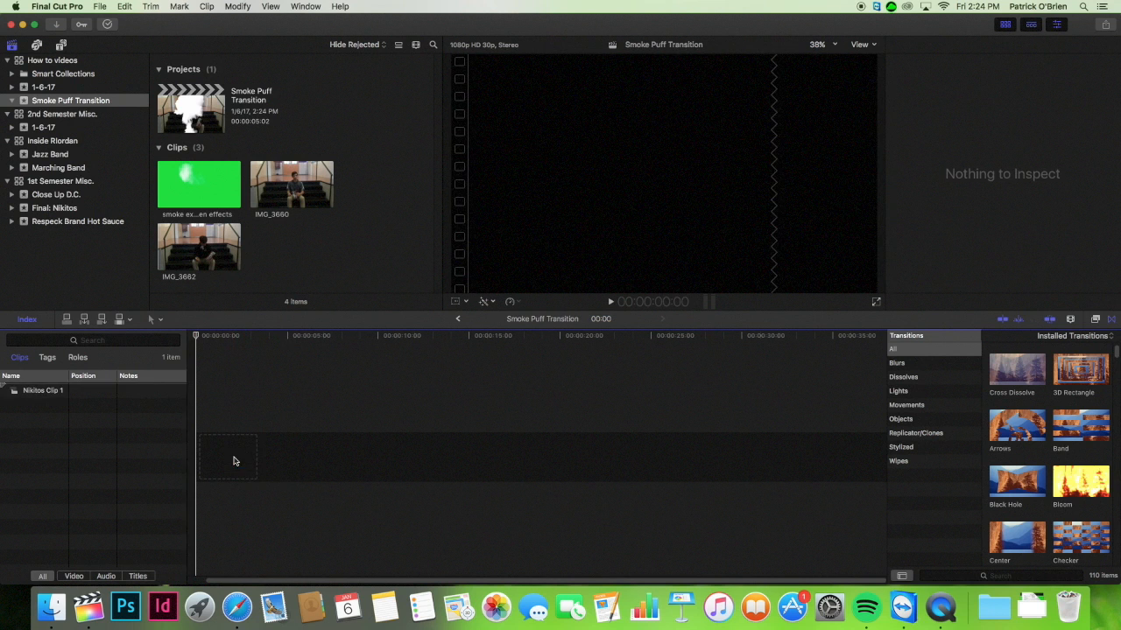
# Preview the source clips, then place IMG_3660 at the timeline start and append IMG_3662 directly behind it
pyautogui.click(186, 178)
pyautogui.press('space')
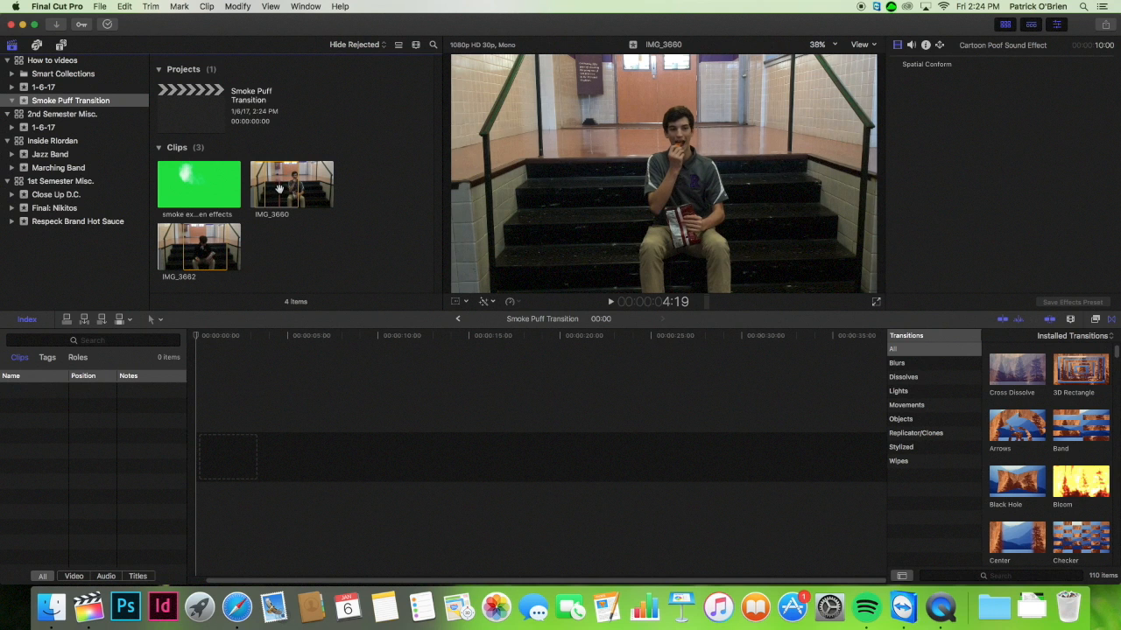
pyautogui.moveTo(276, 213); pyautogui.dragTo(223, 451)
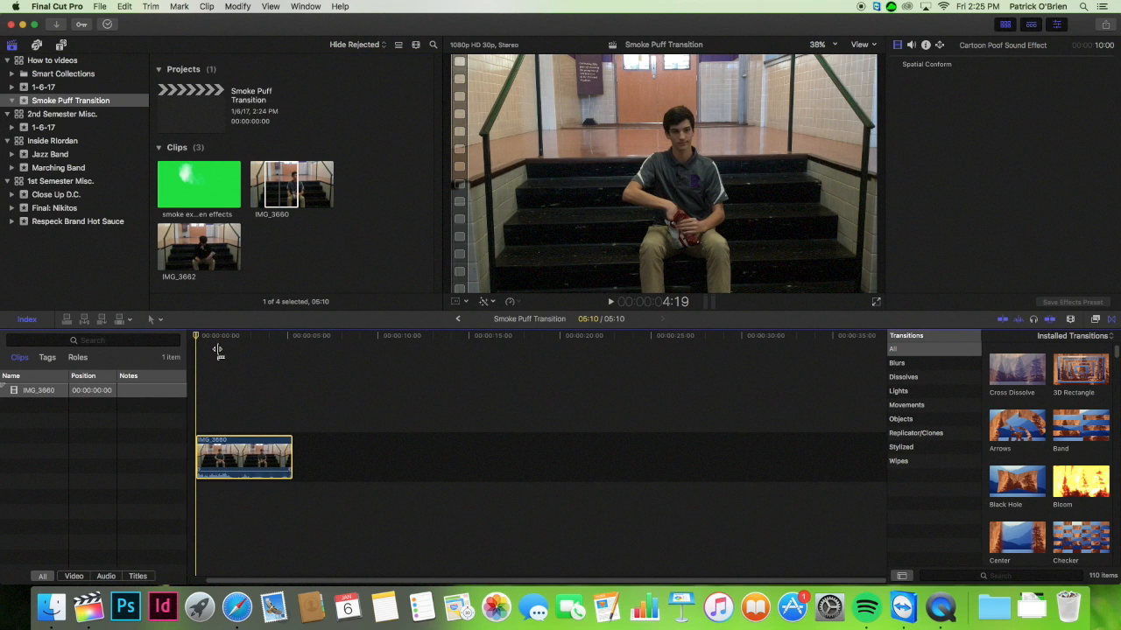
pyautogui.moveTo(184, 250); pyautogui.dragTo(306, 453)
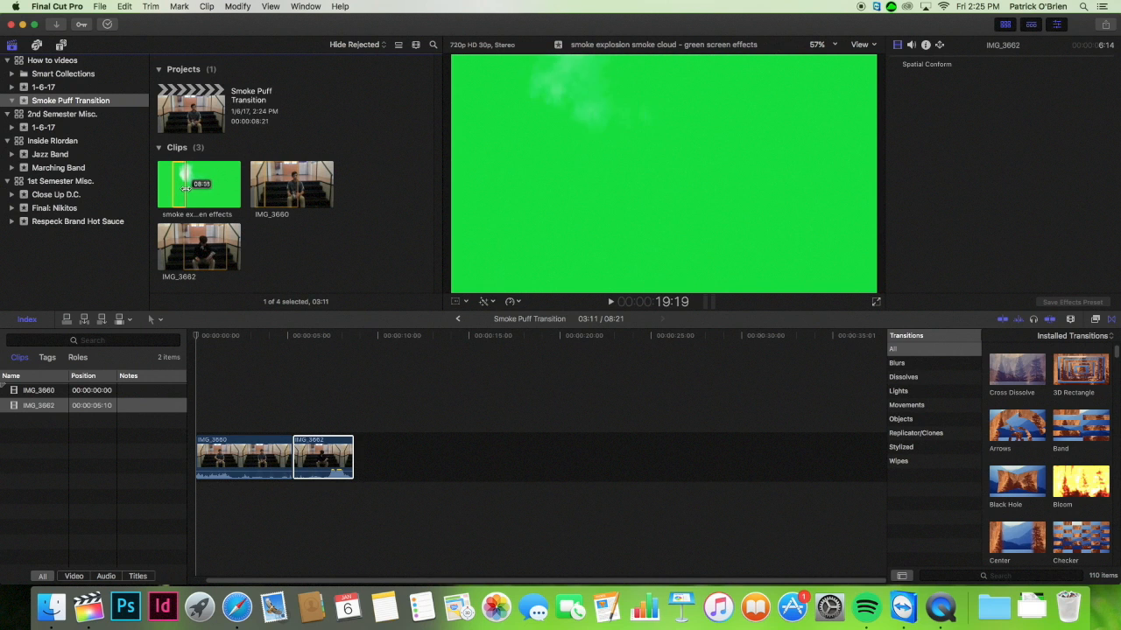
# Connect the selected range of the smoke explosion clip above the timeline start and trim its end to match the end of IMG_3662
pyautogui.click(177, 191)
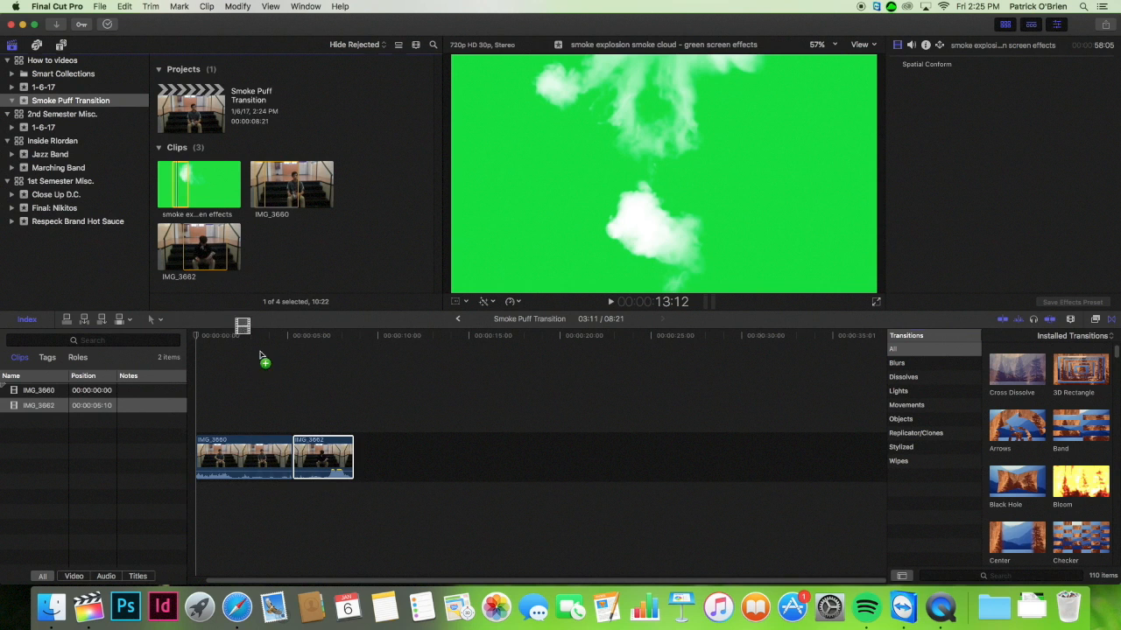
pyautogui.moveTo(260, 356); pyautogui.dragTo(198, 401)
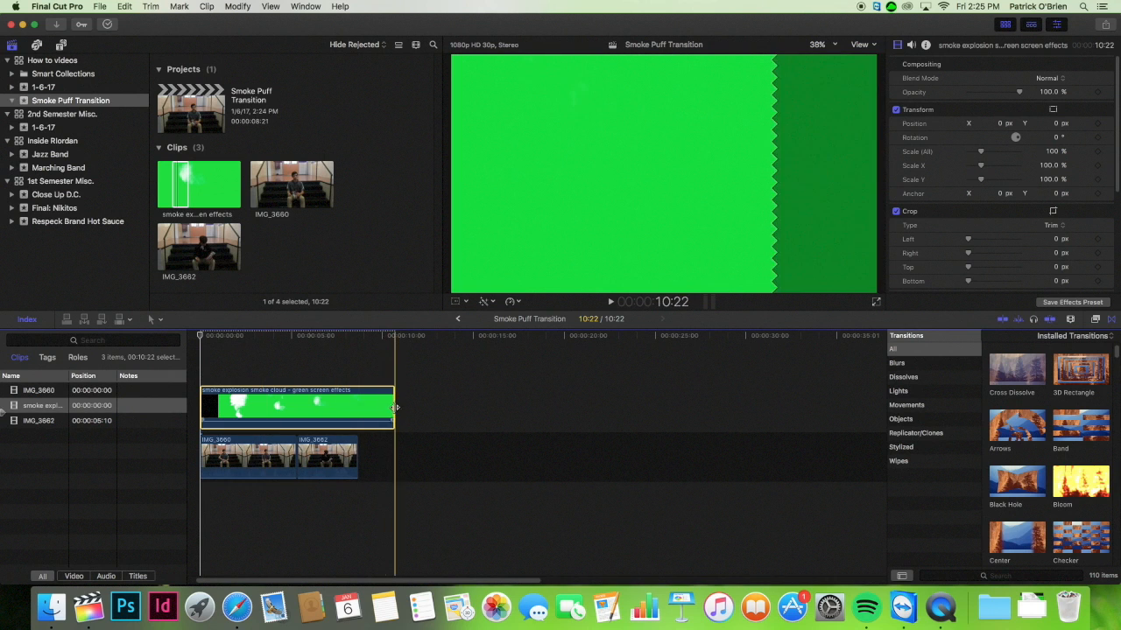
pyautogui.moveTo(394, 407); pyautogui.dragTo(358, 407)
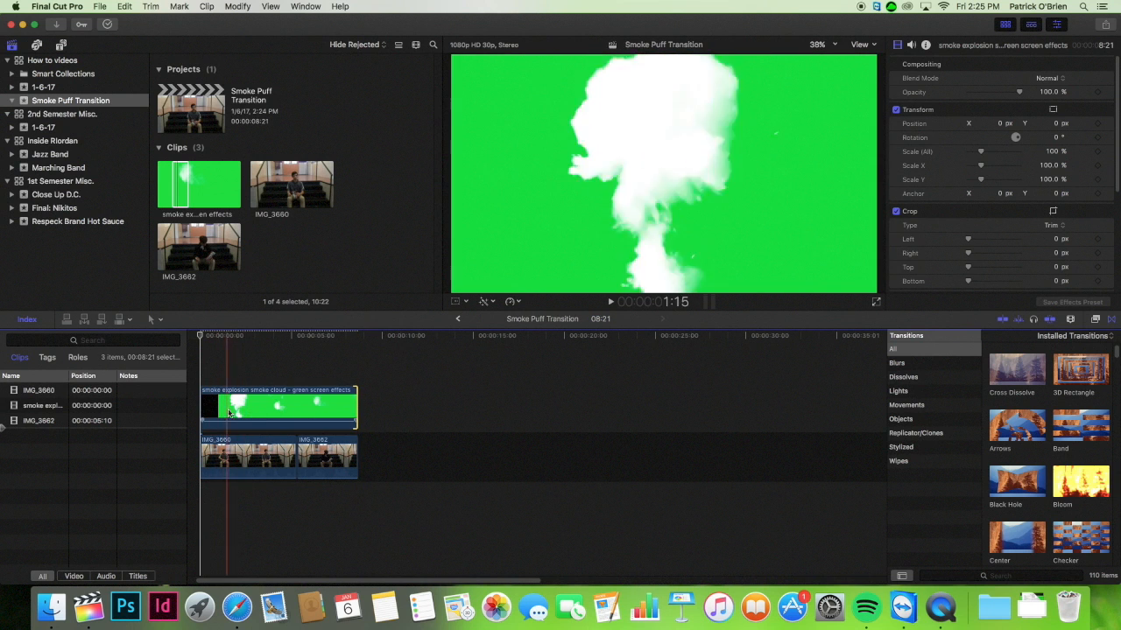
# Apply the Keyer effect to the smoke explosion clip
pyautogui.press('super+equal')
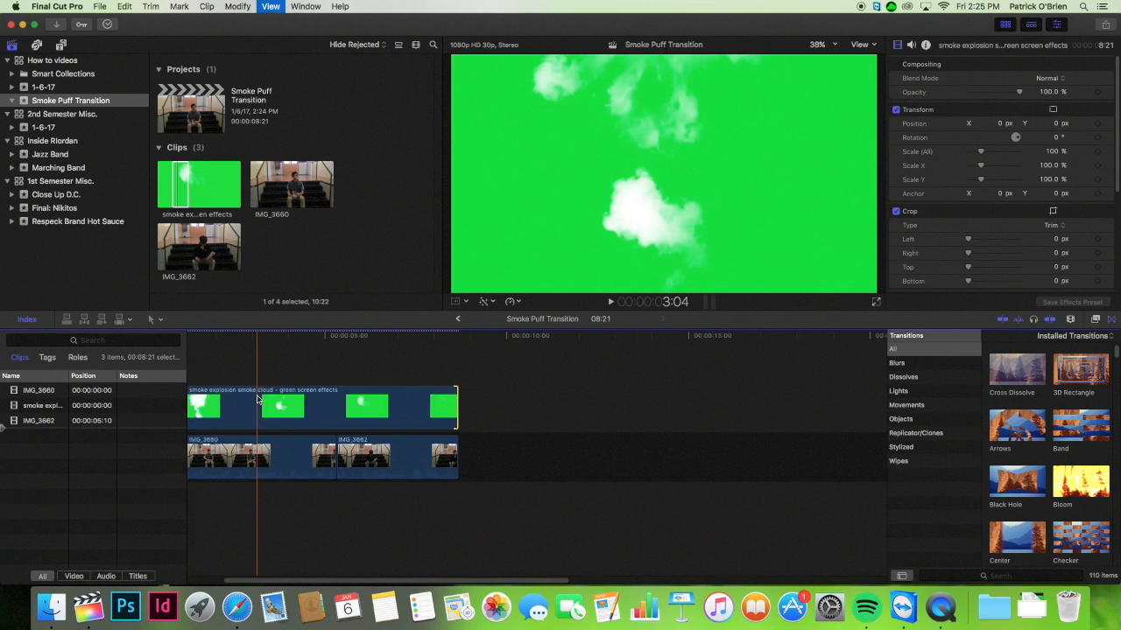
pyautogui.click(1094, 322)
pyautogui.moveTo(1016, 383); pyautogui.dragTo(372, 407)
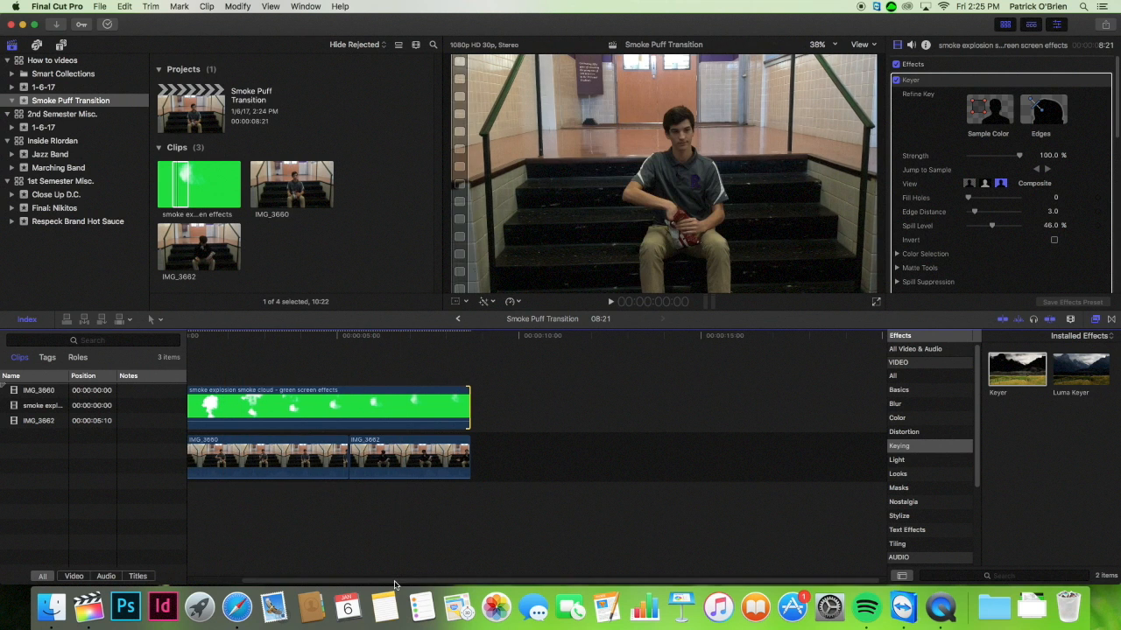
pyautogui.moveTo(395, 581); pyautogui.dragTo(339, 574)
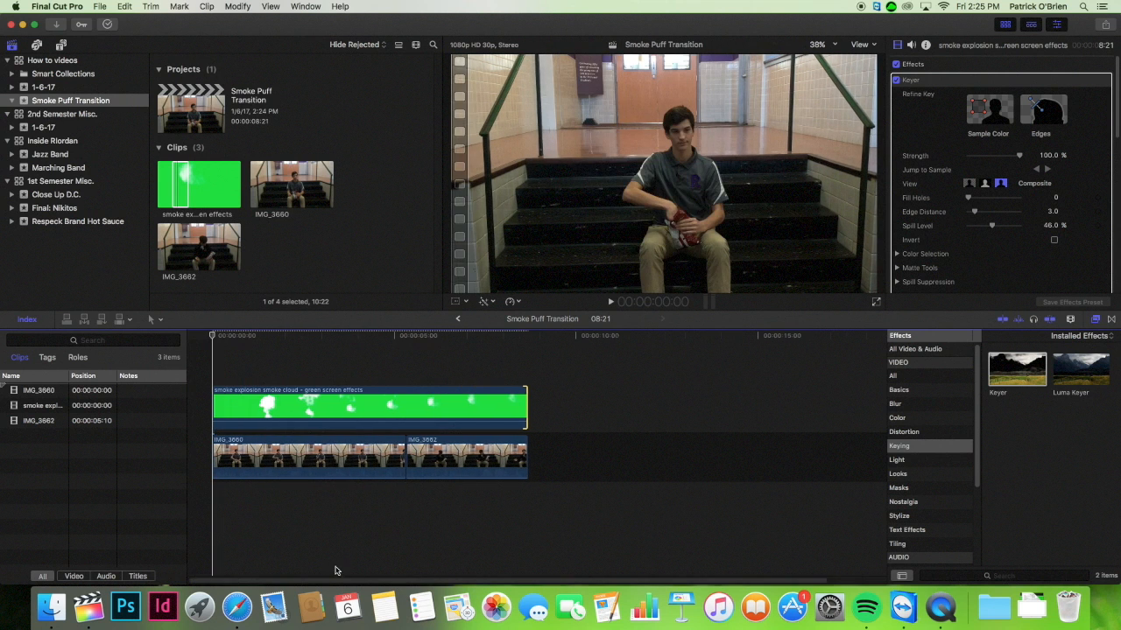
# Move the smoke explosion clip to start at 00:00:04:09 over the cut, and adjust its end and IMG_3662's end to meet at 09:23
pyautogui.click(251, 409)
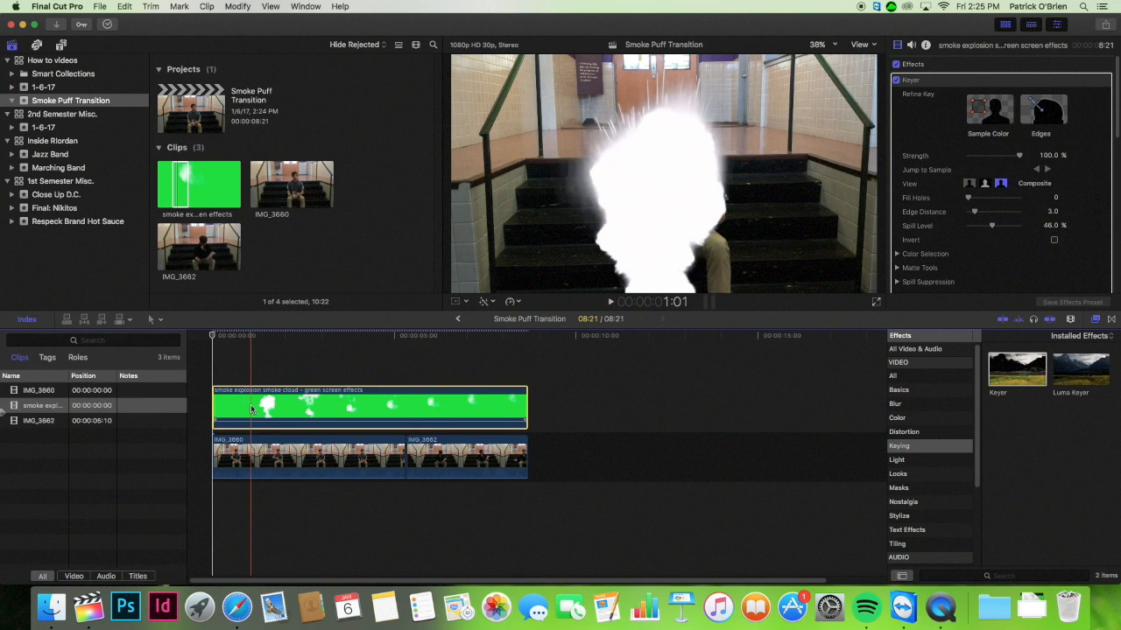
pyautogui.moveTo(313, 409); pyautogui.dragTo(470, 411)
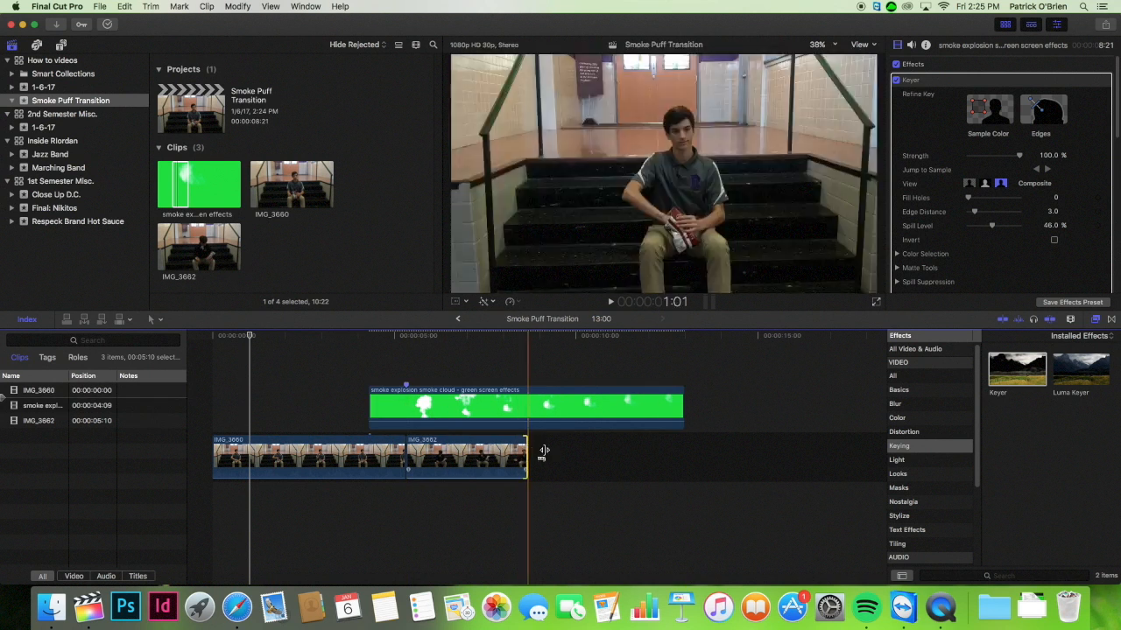
pyautogui.moveTo(528, 454); pyautogui.dragTo(610, 447)
pyautogui.moveTo(682, 412); pyautogui.dragTo(565, 426)
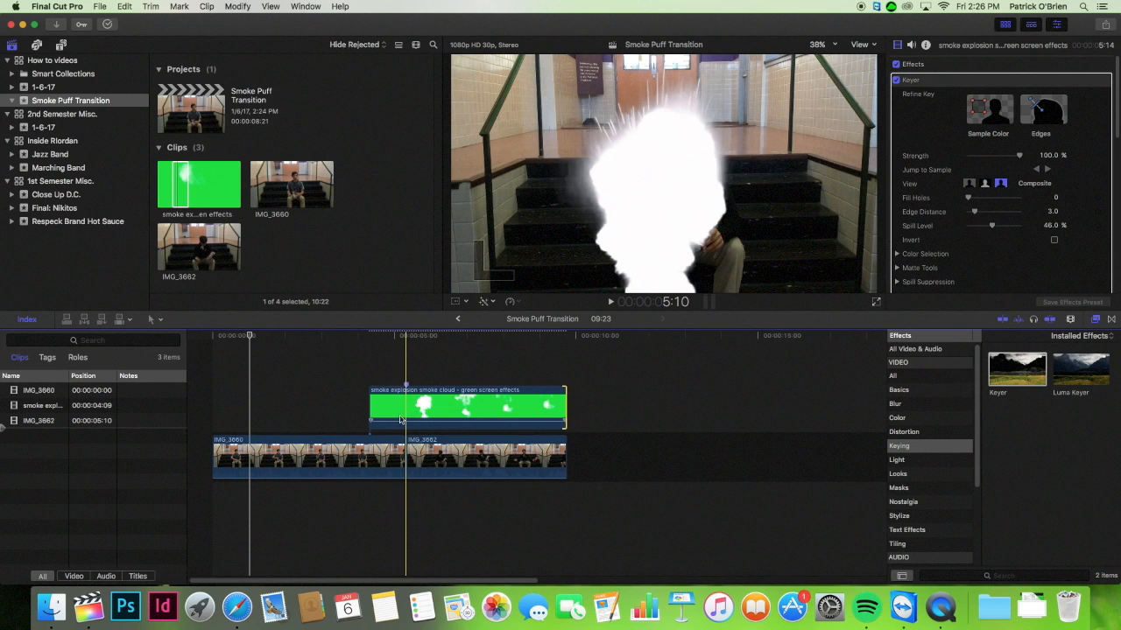
# Transform the smoke explosion clip to 148% overall scale and an X position of 111 px, and play back the transition
pyautogui.click(400, 419)
pyautogui.scroll(-5, 976, 237)
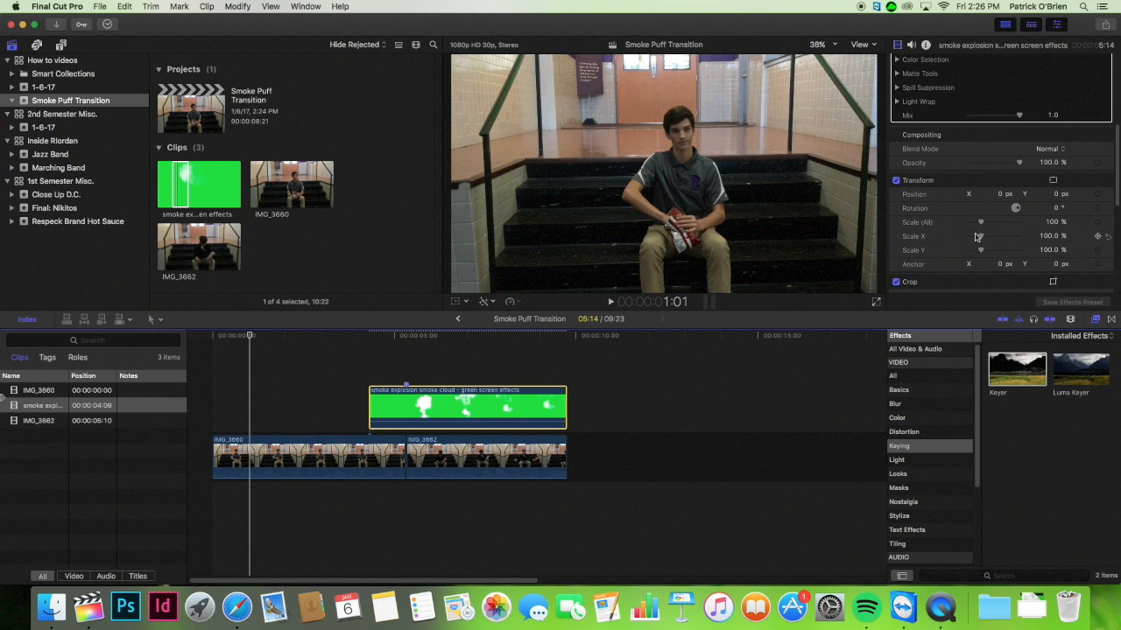
pyautogui.click(408, 337)
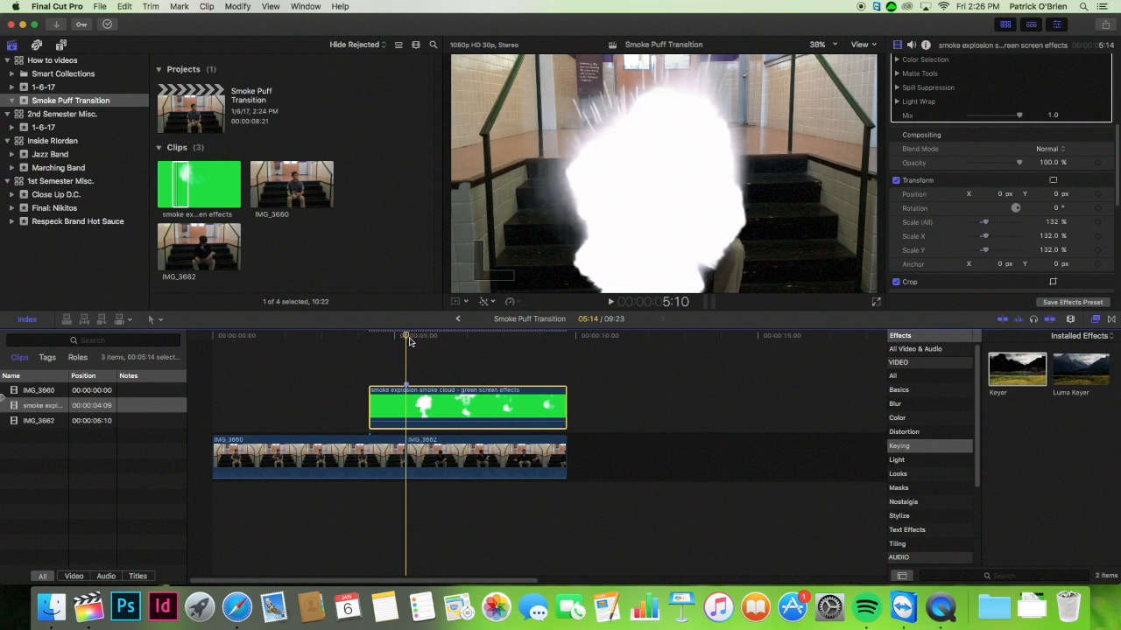
pyautogui.moveTo(984, 225); pyautogui.dragTo(996, 98)
pyautogui.click(996, 194)
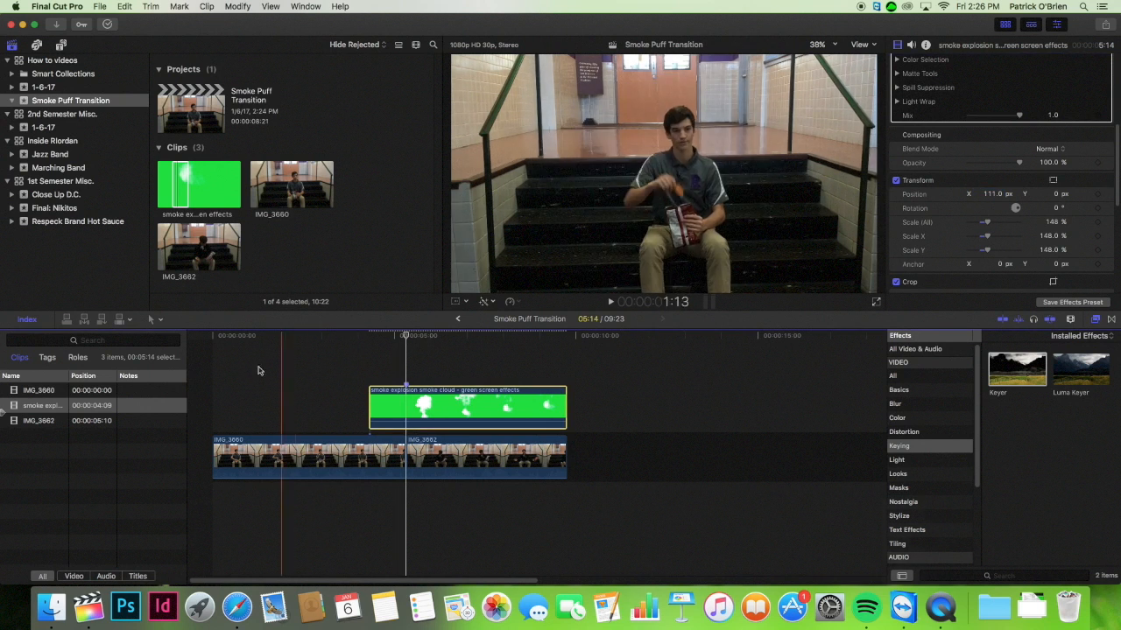
pyautogui.press('space')
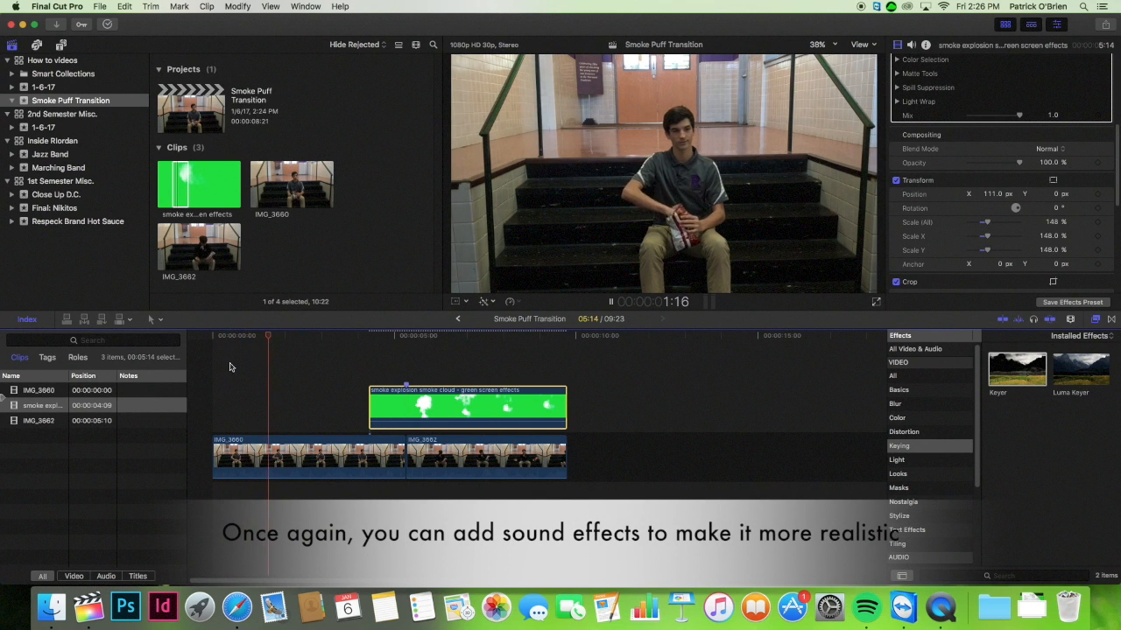